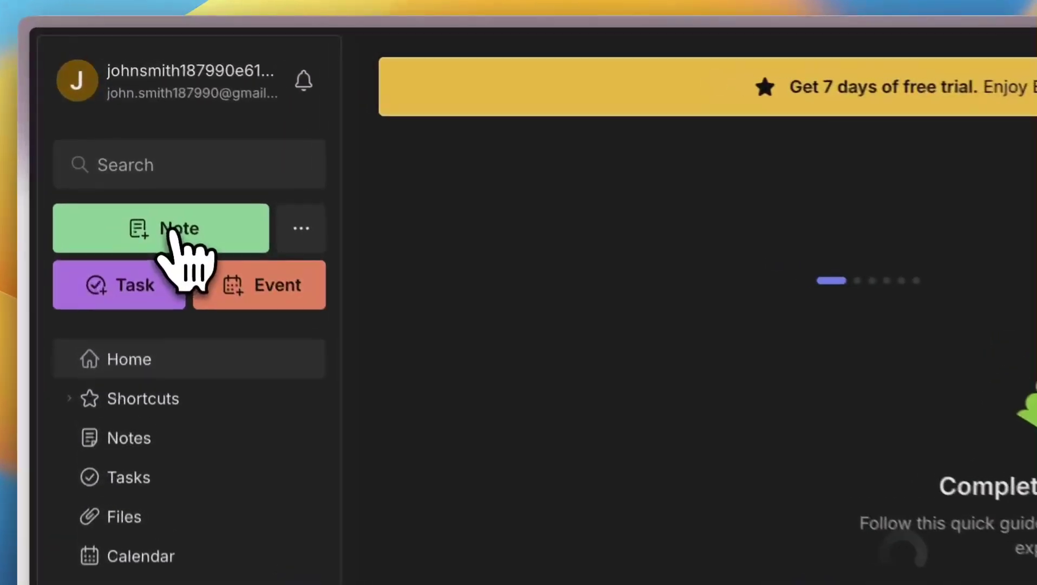
Step: Create a note titled 'test note' with the body 'this is a note to test evernote app'
left_click(142, 125)
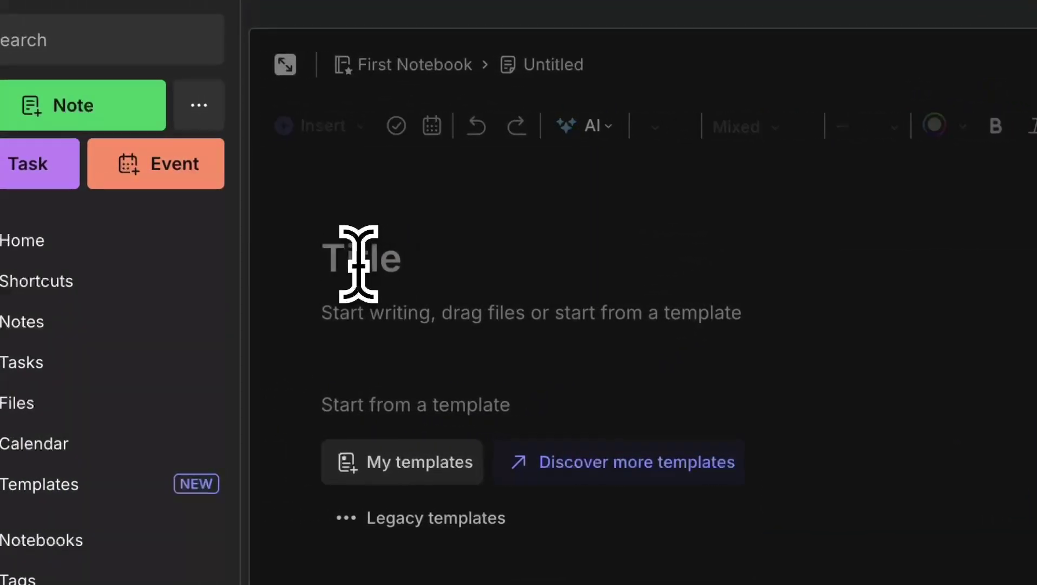
type("test note")
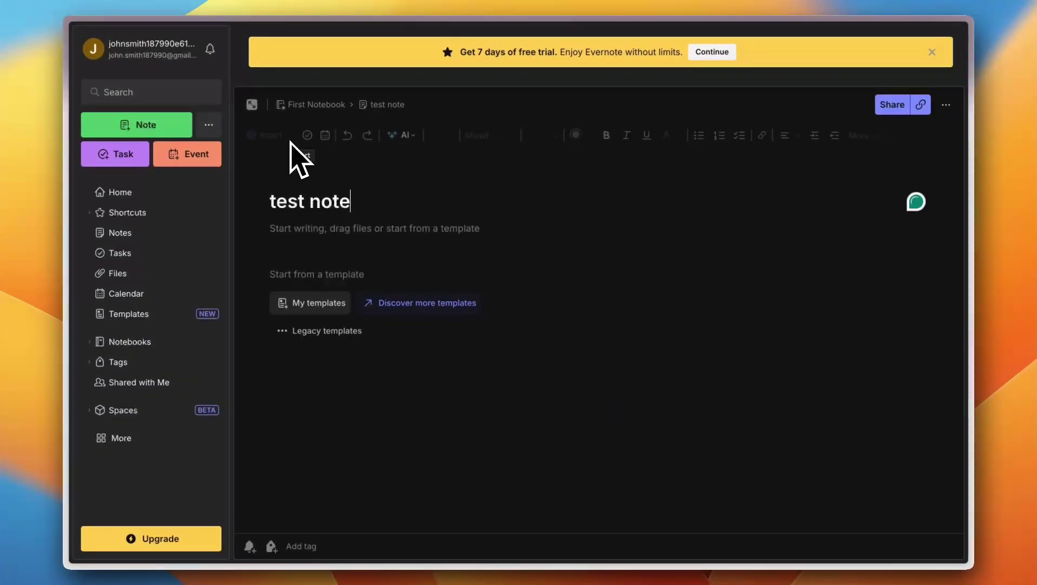
left_click(323, 228)
type("this is a note to test evernote app")
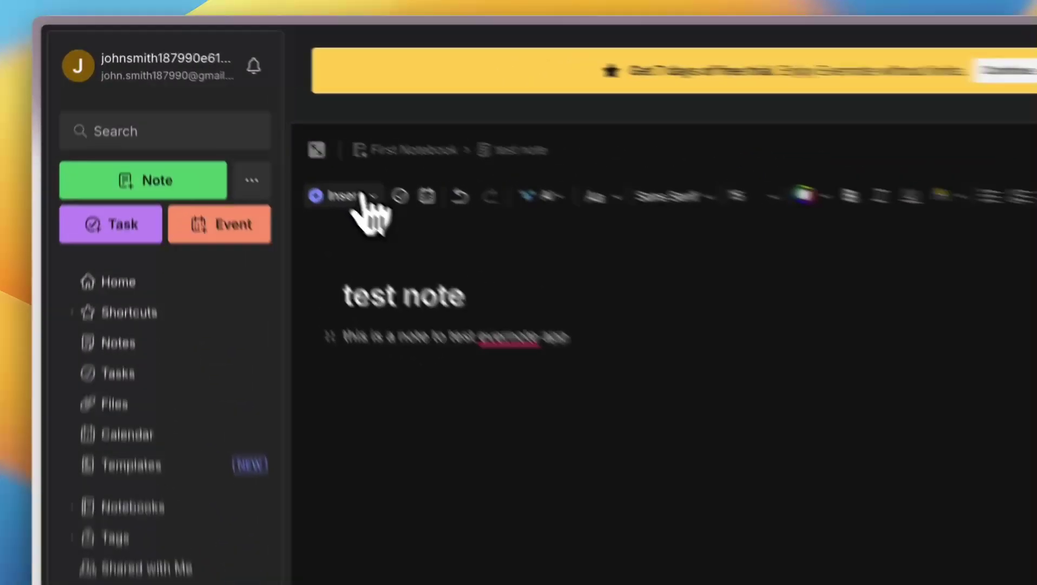
left_click(269, 135)
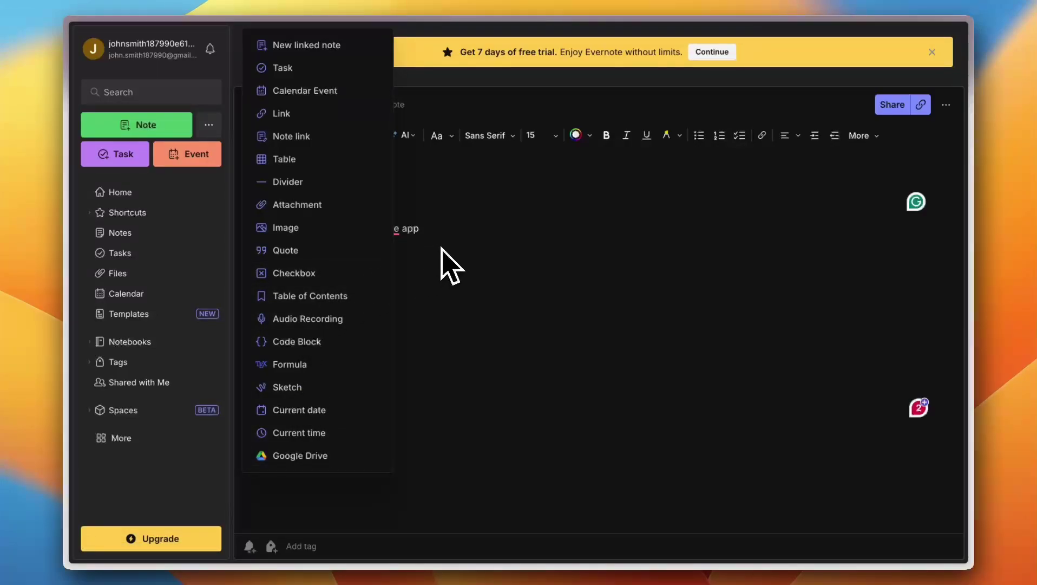
left_click(416, 261)
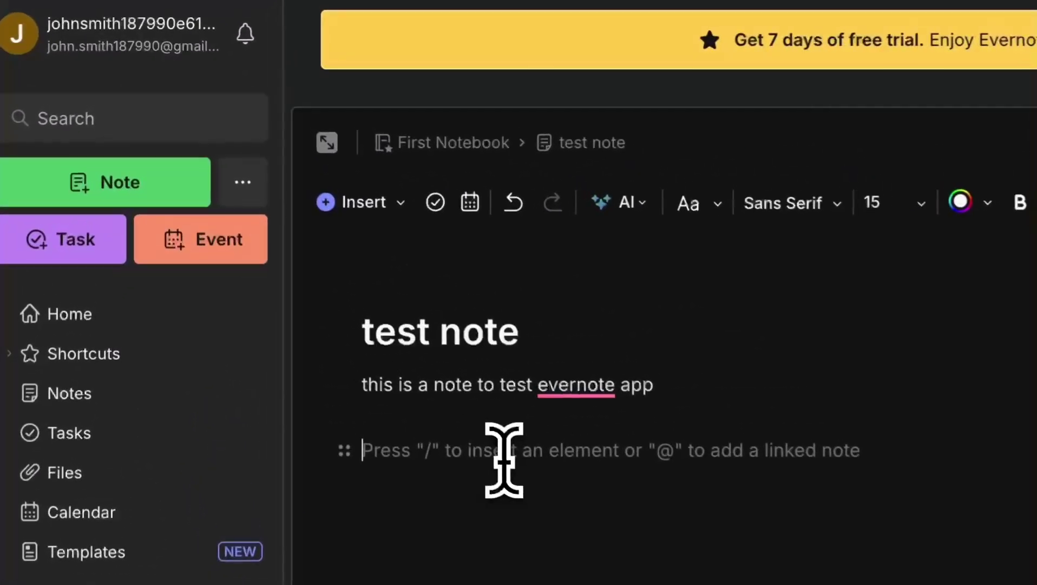
Step: Insert three tasks: 'like the video', 'subscribe to the channel' and 'hit the bell icon'
left_click(401, 206)
left_click(417, 75)
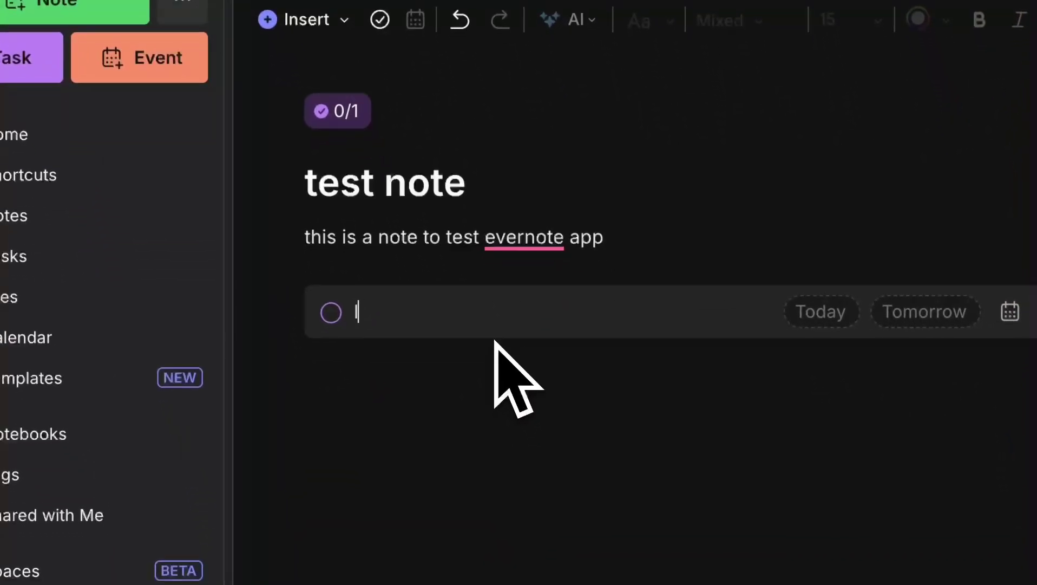
type("like the video")
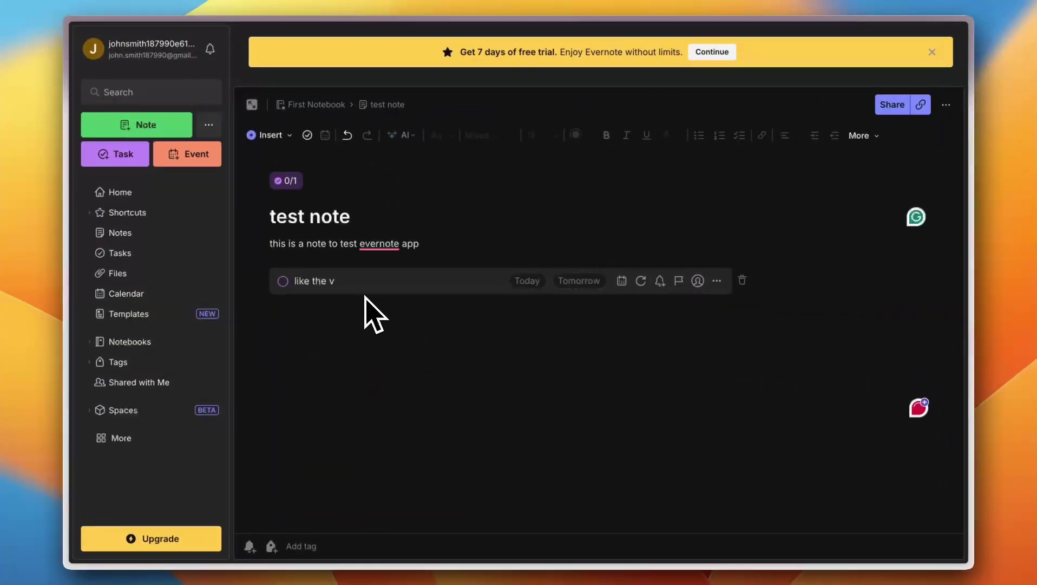
key("Return")
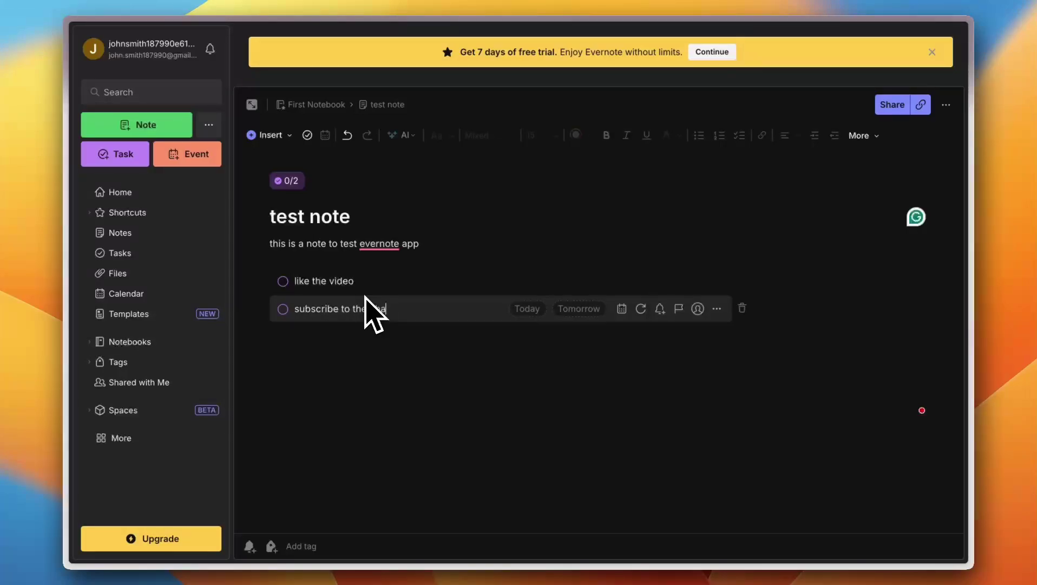
key("Return")
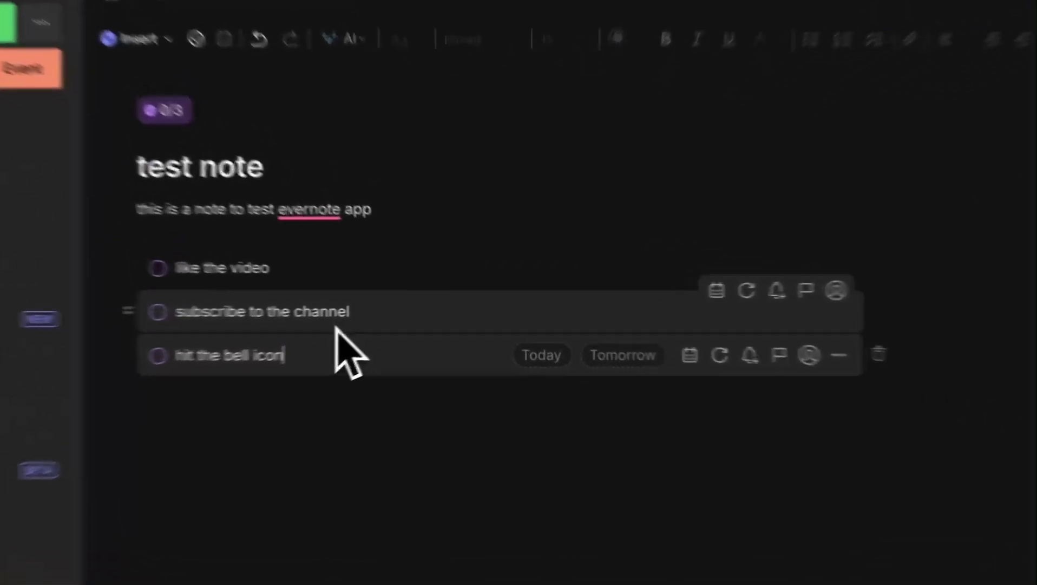
left_click(401, 303)
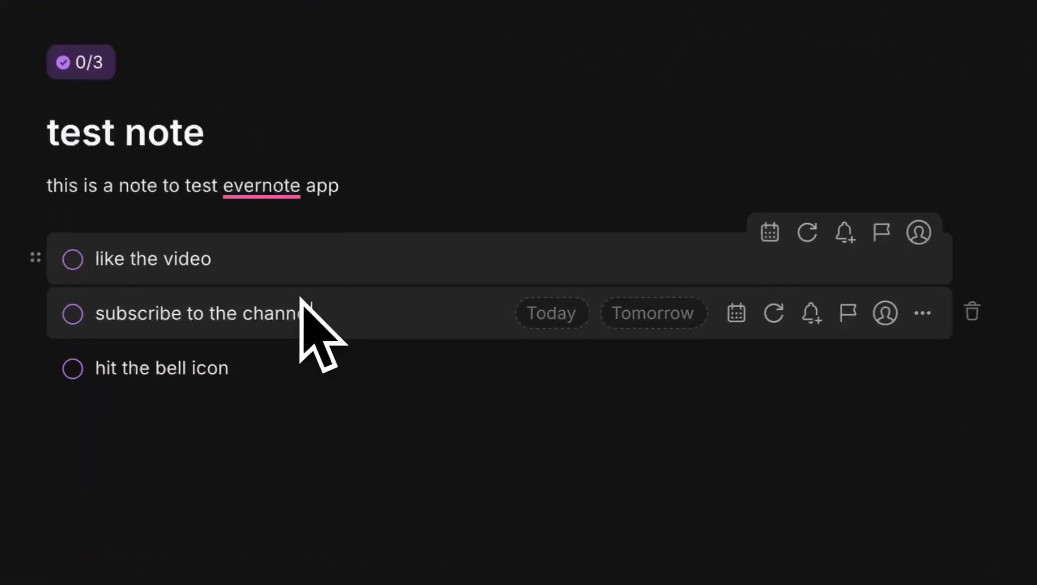
left_click(400, 289)
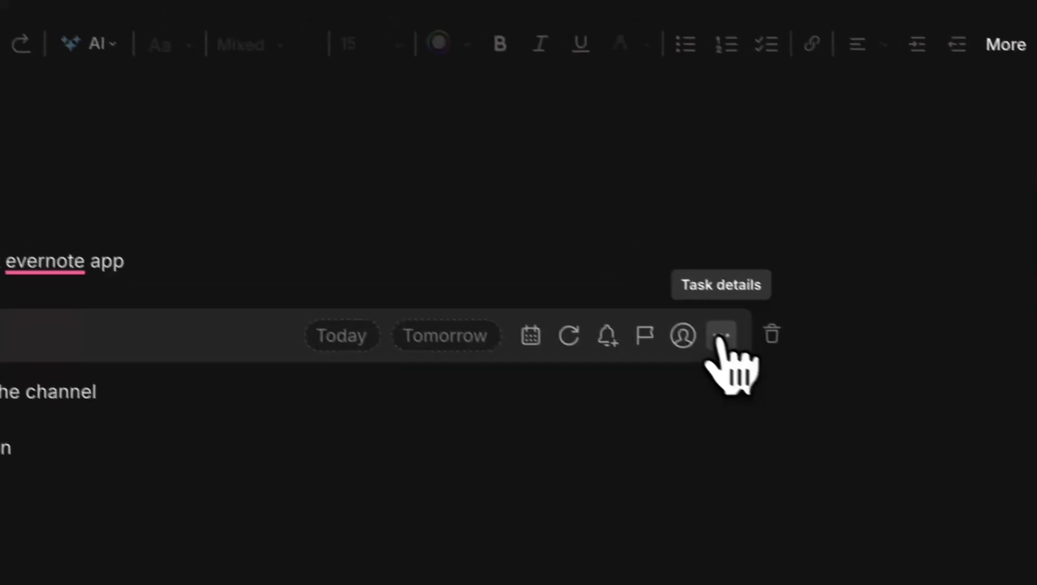
left_click(748, 353)
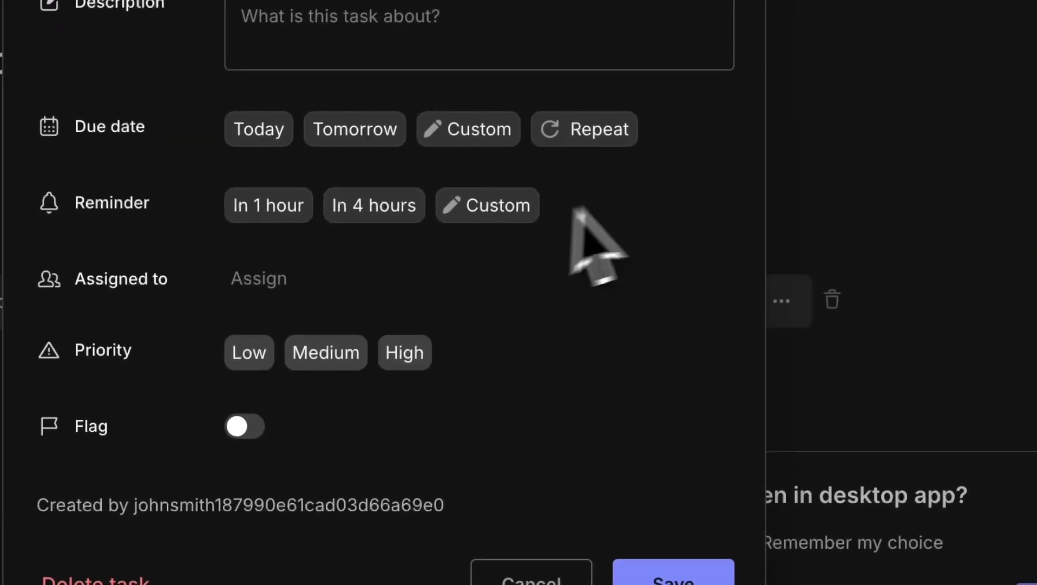
left_click(1014, 179)
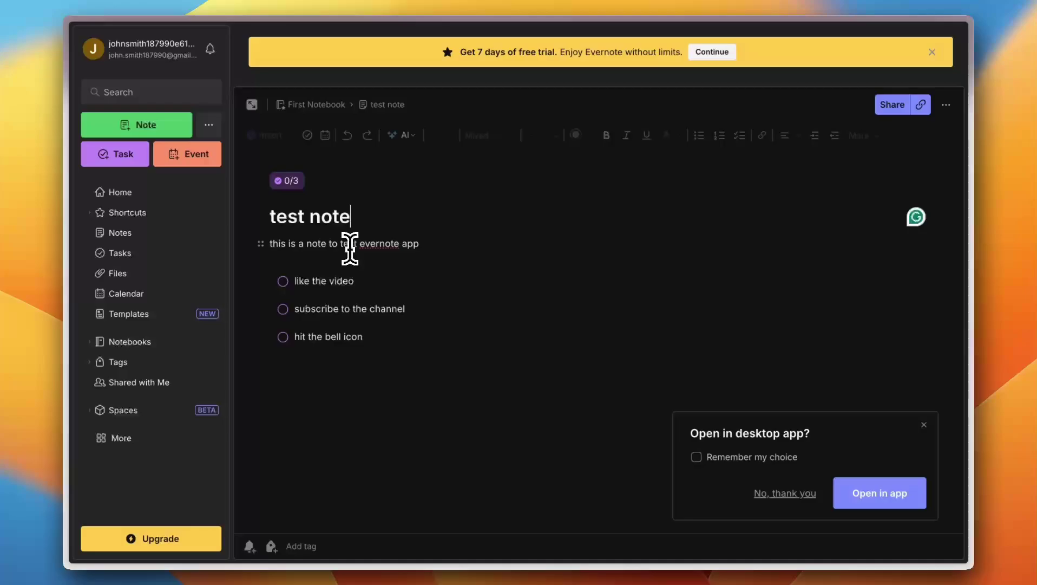
triple_click(350, 246)
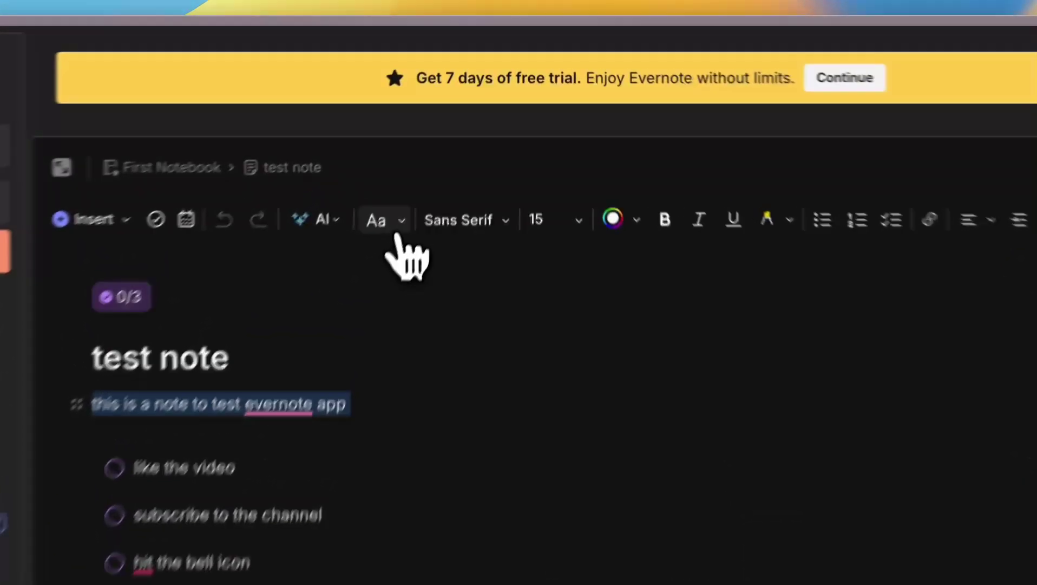
left_click(448, 137)
left_click(448, 136)
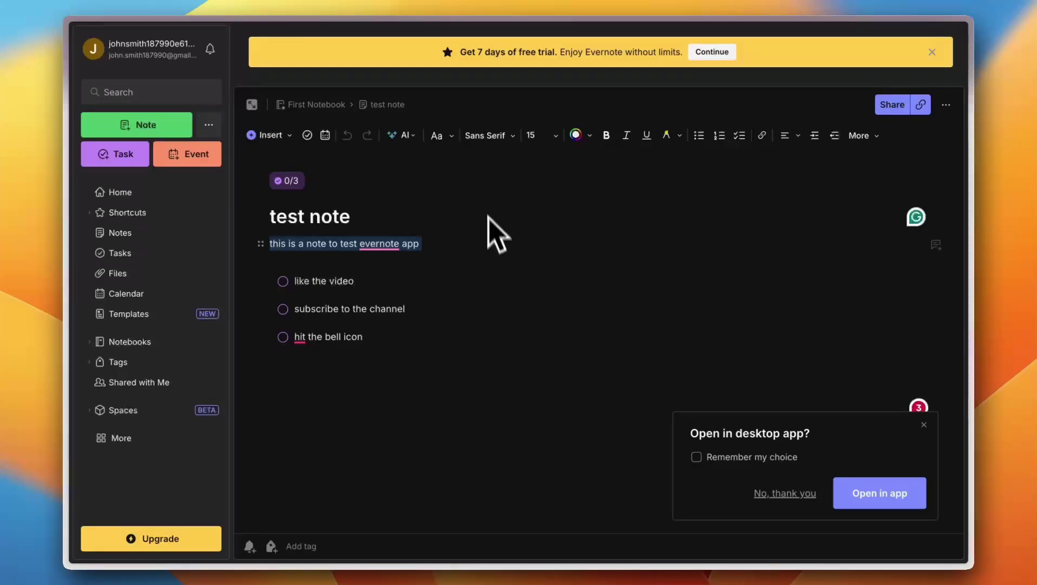
Step: From the Notebooks list, rename First Notebook to 'my first notebook'
left_click(317, 105)
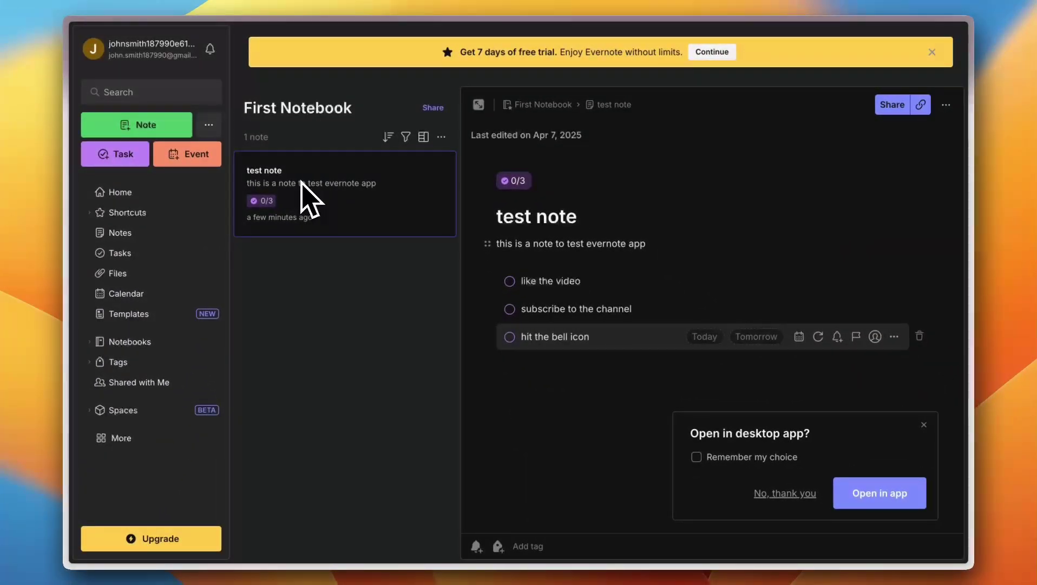
left_click(352, 277)
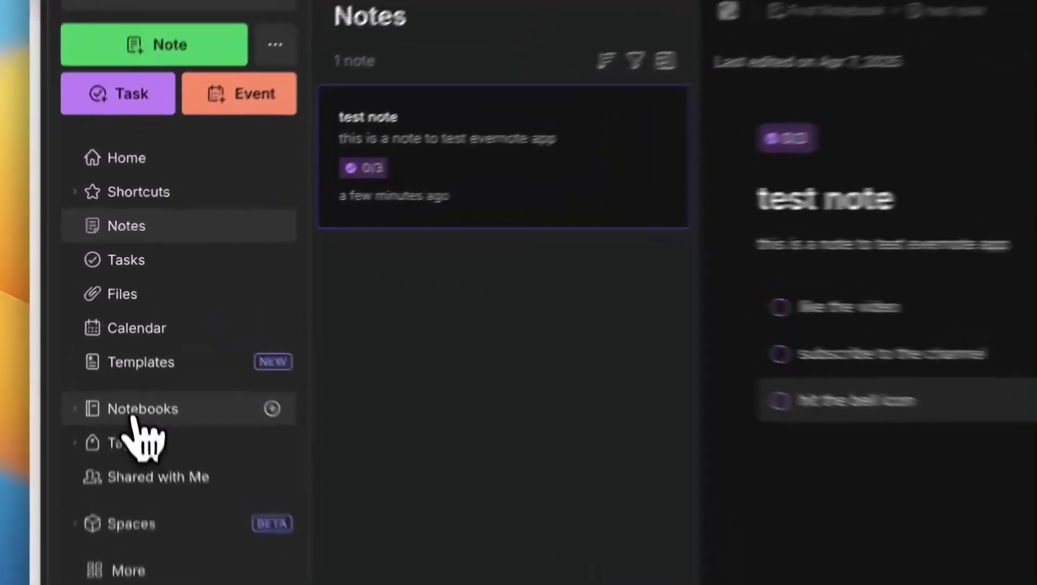
left_click(126, 348)
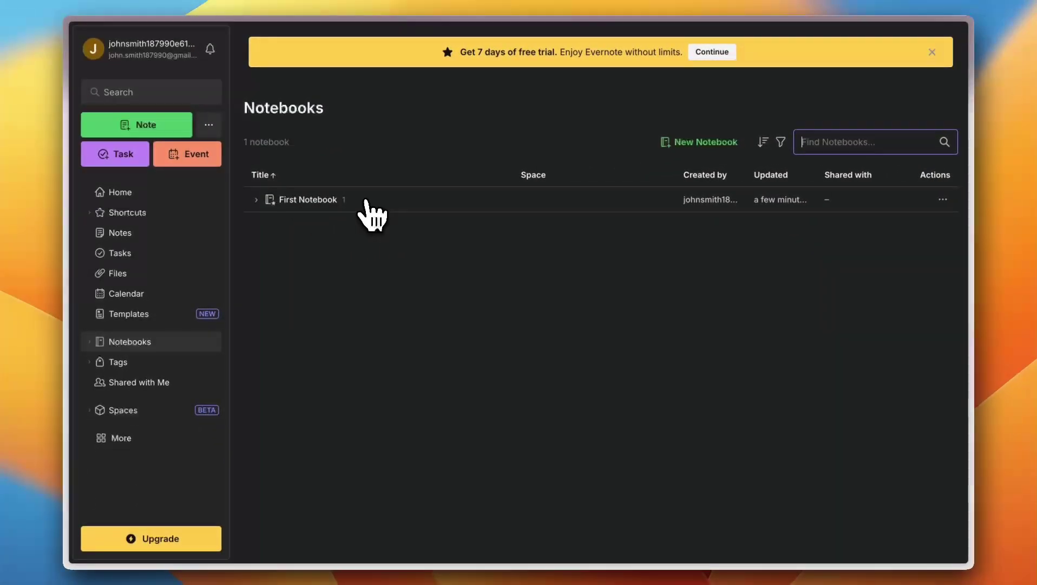
left_click(946, 201)
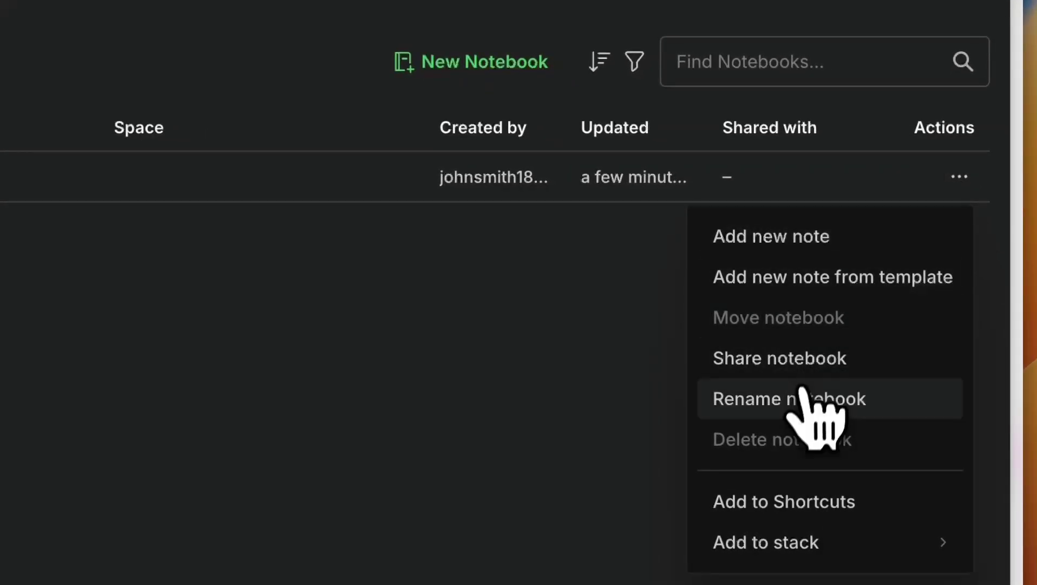
left_click(798, 407)
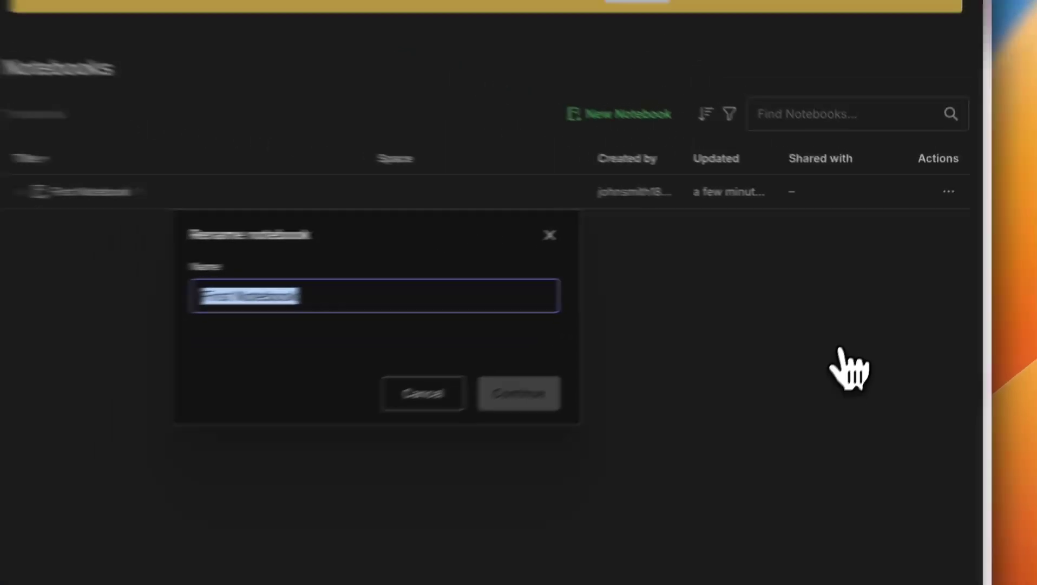
type("my f")
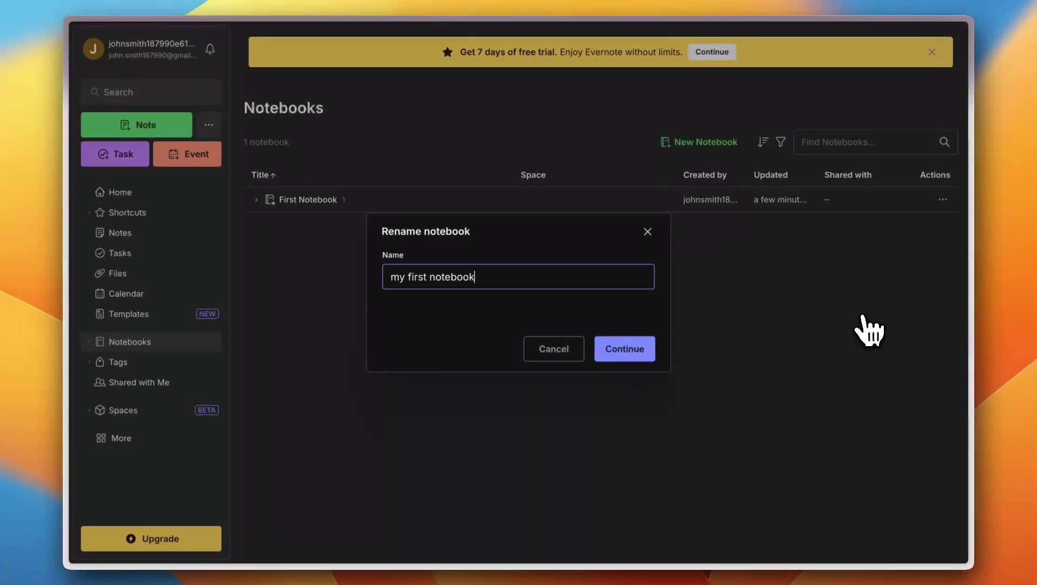
left_click(625, 351)
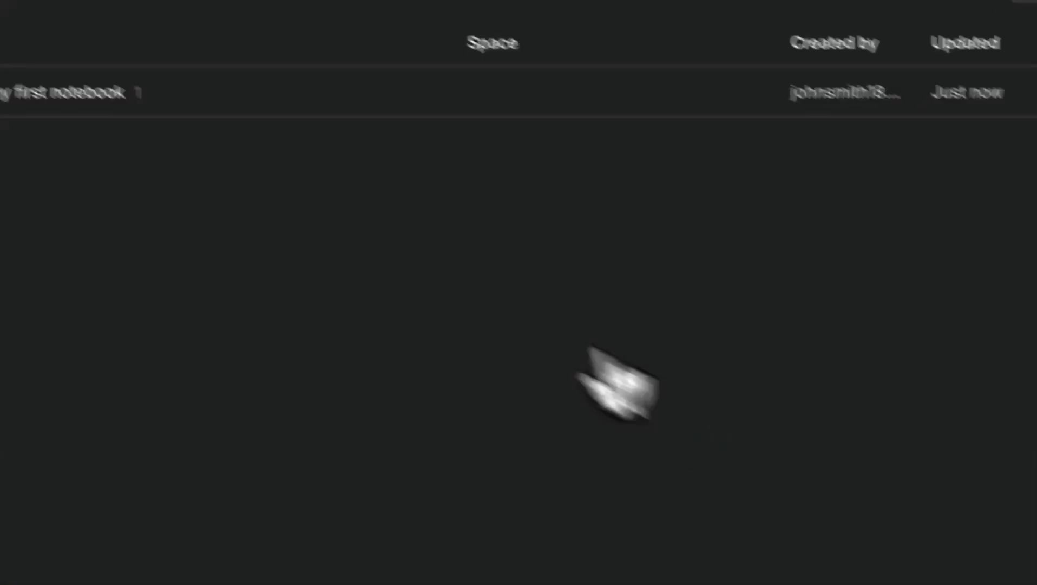
Step: Open test note in my first notebook, close its options menu, then show the Files view
left_click(335, 230)
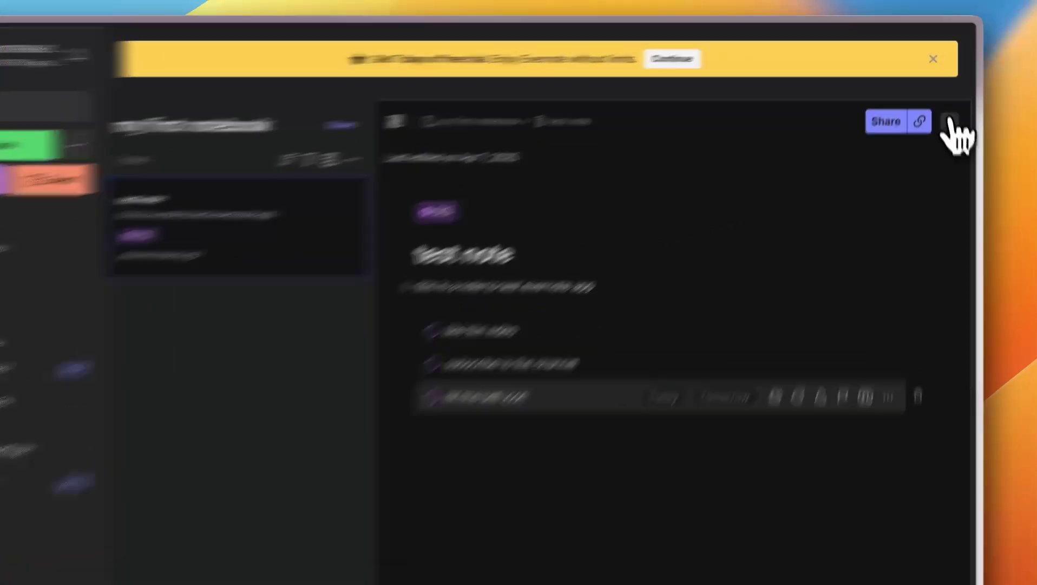
left_click(946, 105)
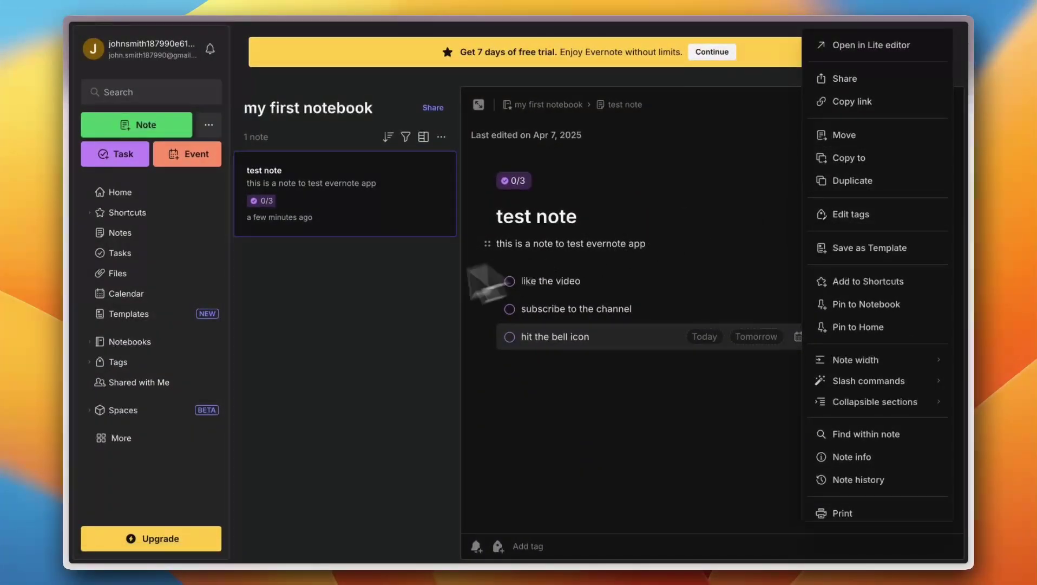
left_click(487, 282)
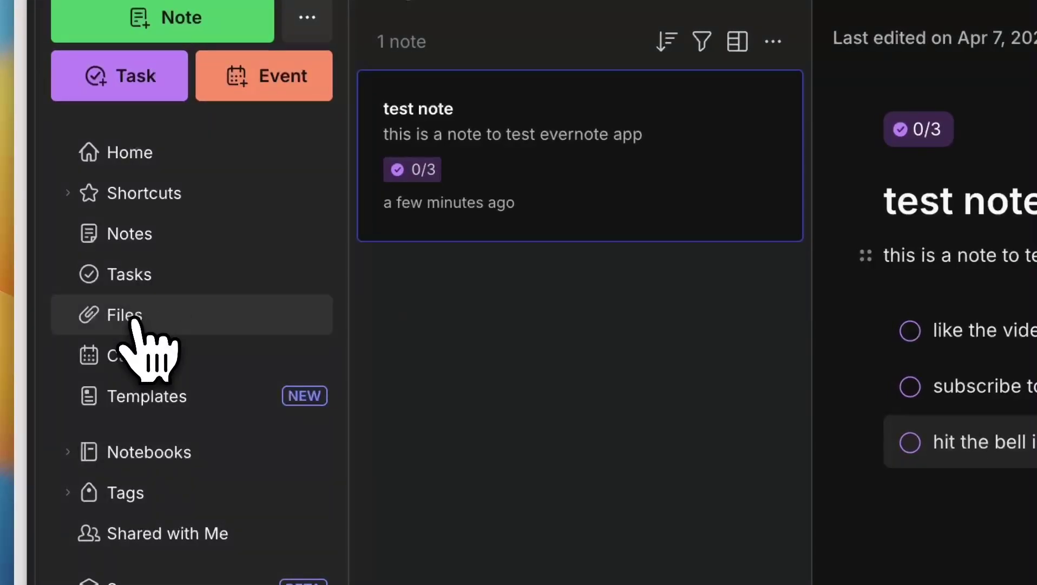
left_click(134, 322)
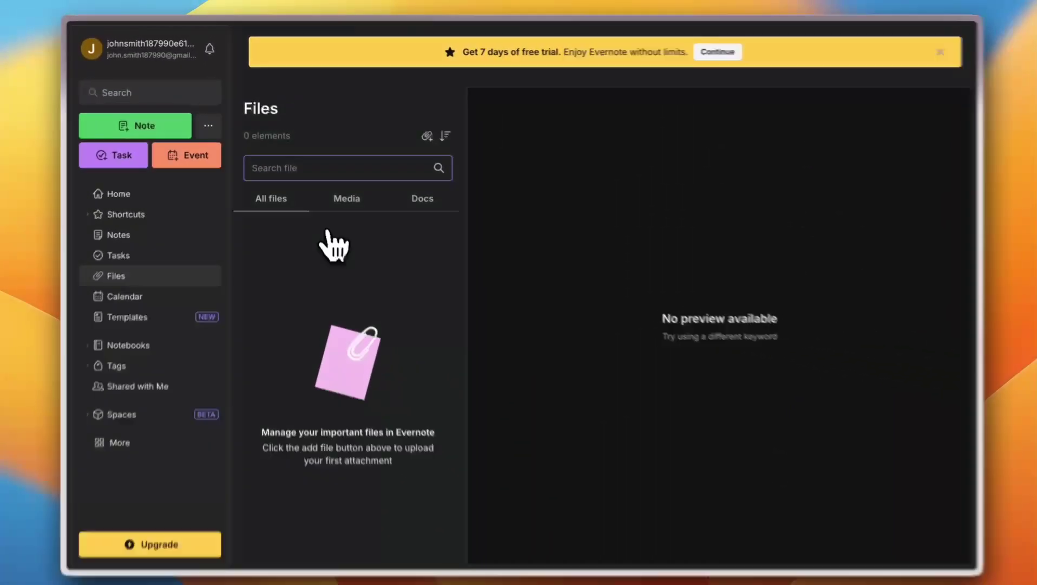
Step: Browse the Media and Docs filters in Files and cancel adding a file from the computer
left_click(345, 206)
left_click(426, 198)
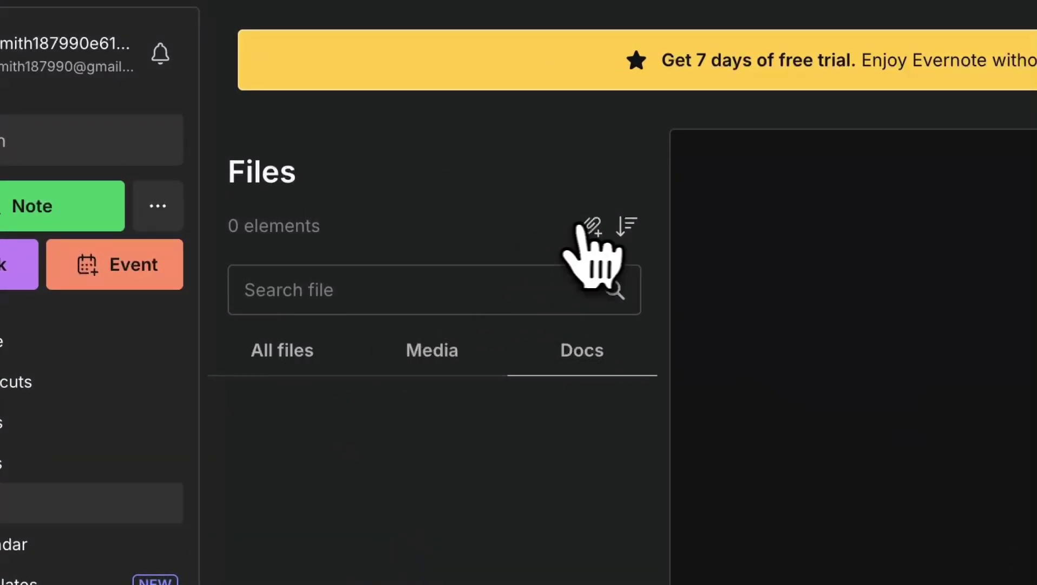
left_click(595, 238)
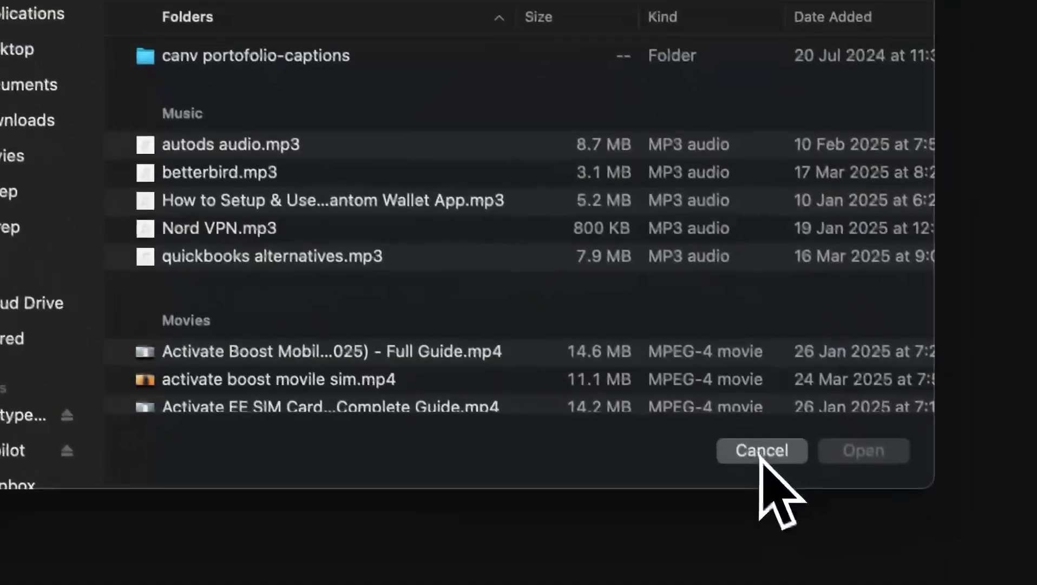
left_click(762, 451)
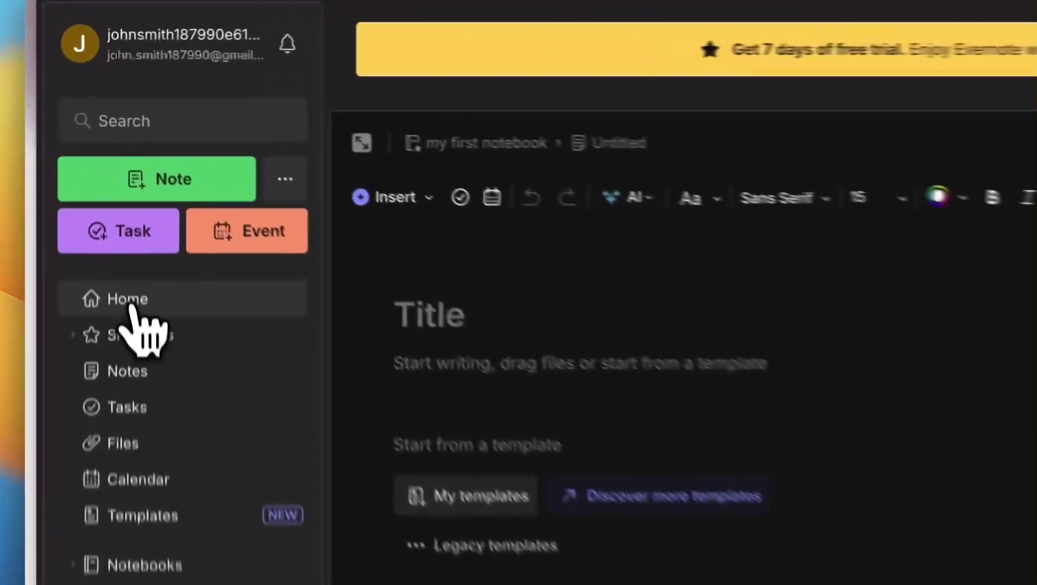
Step: From Home, draft an event titled 'my first ted talks', check its calendar, then cancel it
left_click(124, 196)
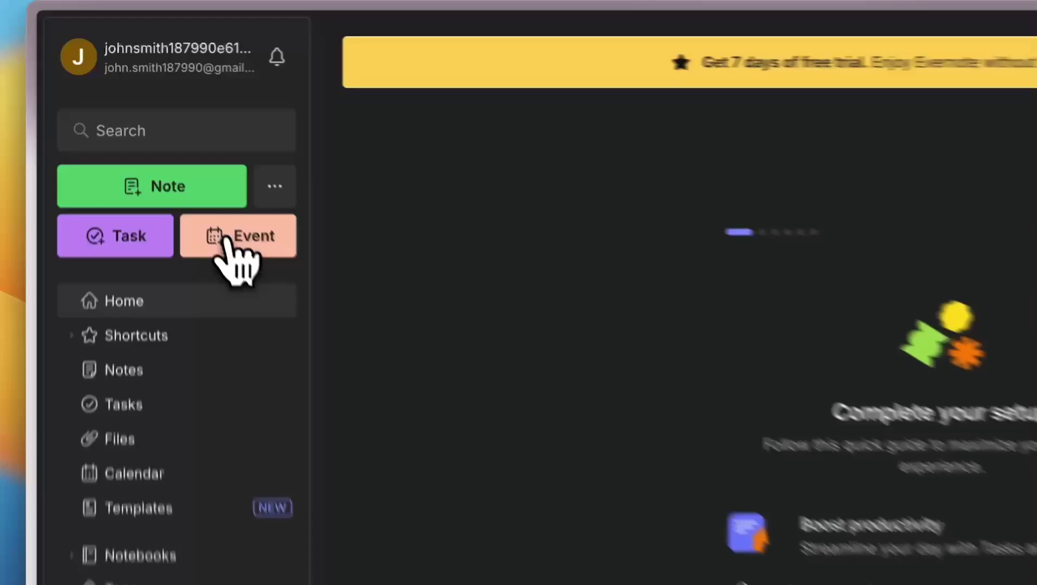
left_click(185, 155)
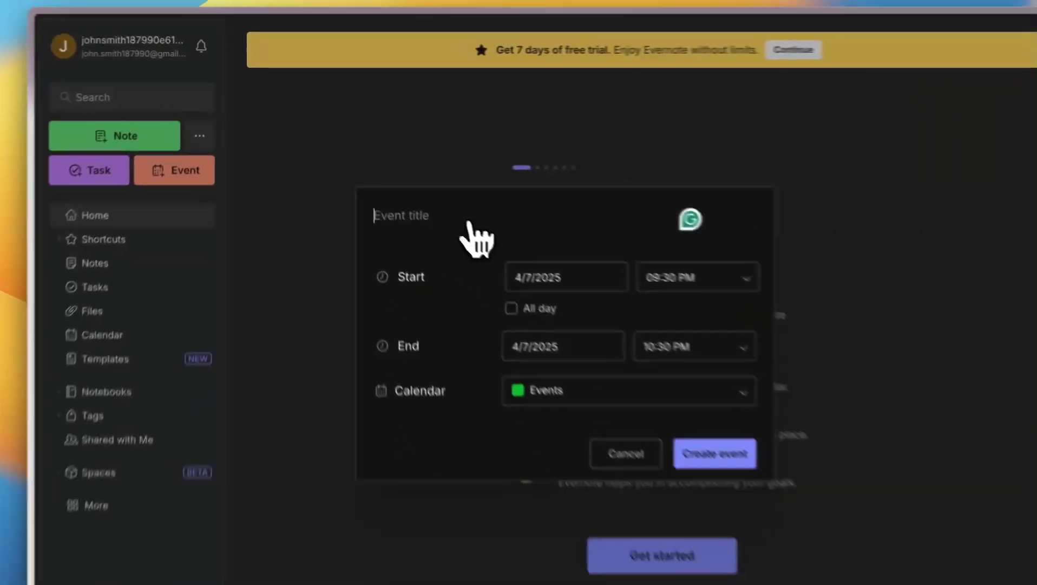
type("my bi")
type("rthday")
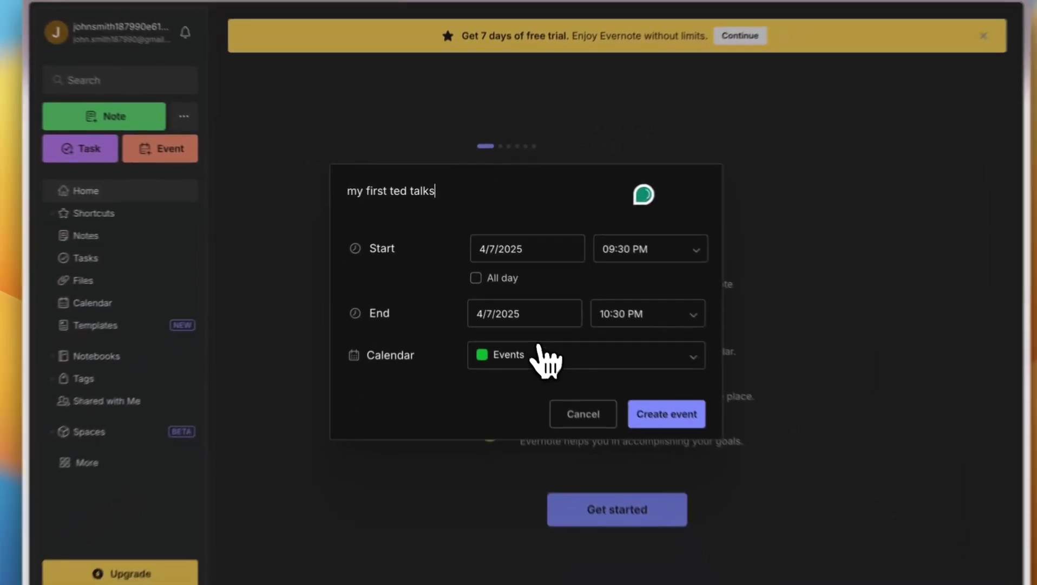
left_click(573, 361)
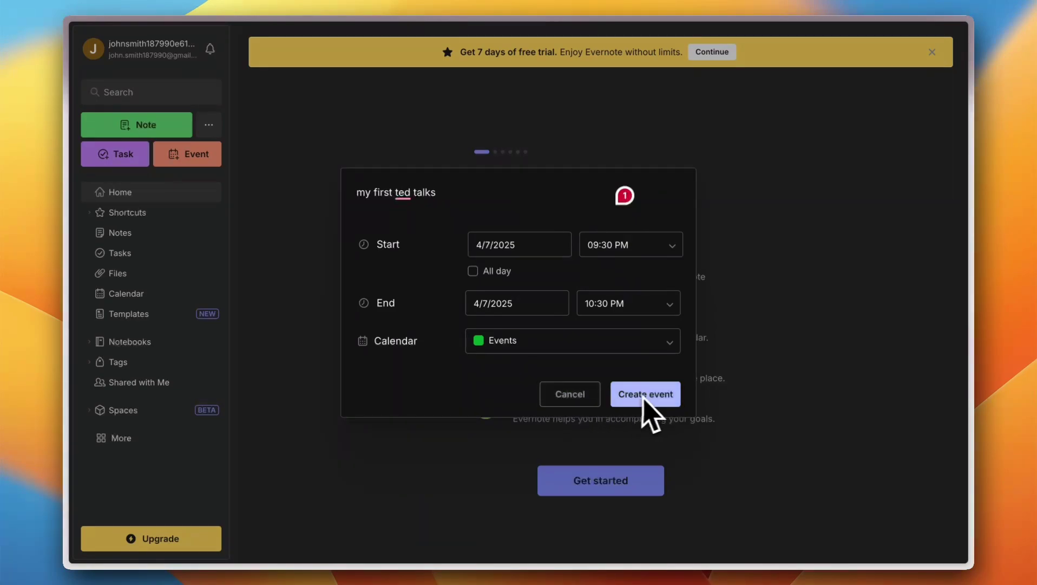
left_click(582, 398)
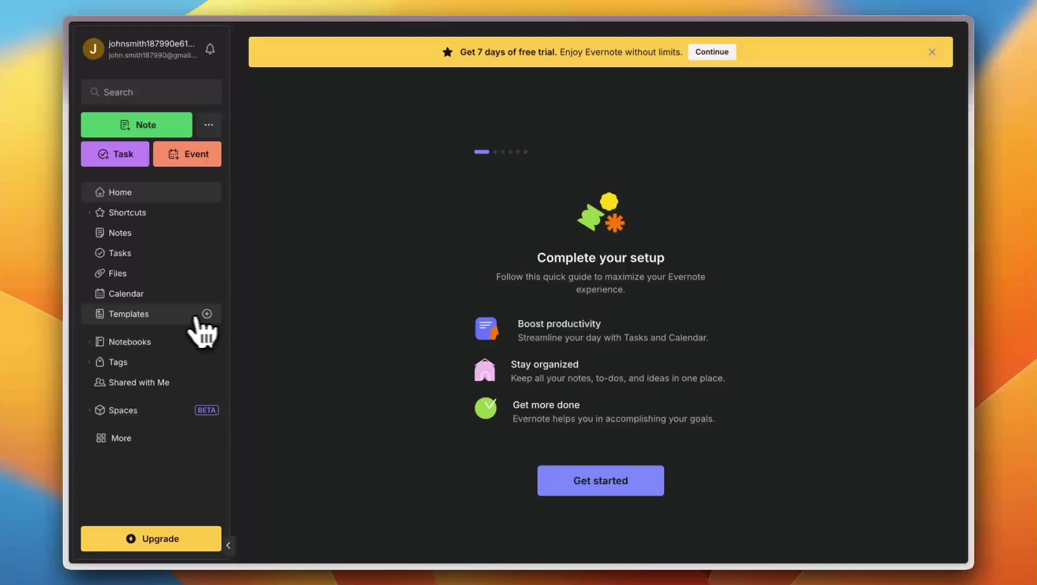
Step: Go to Templates, skip the introduction, and open the Template gallery
left_click(162, 317)
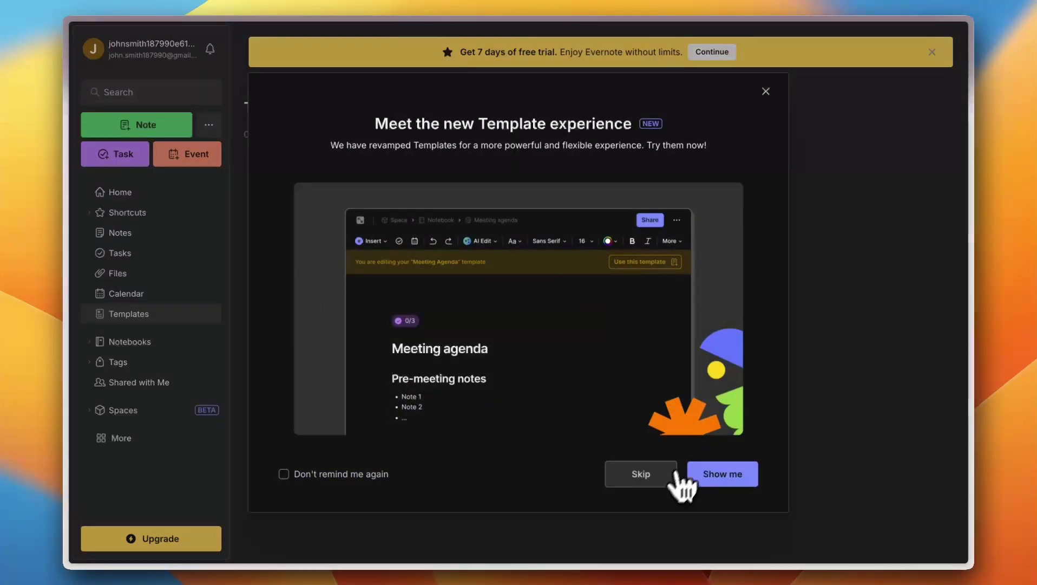
left_click(641, 476)
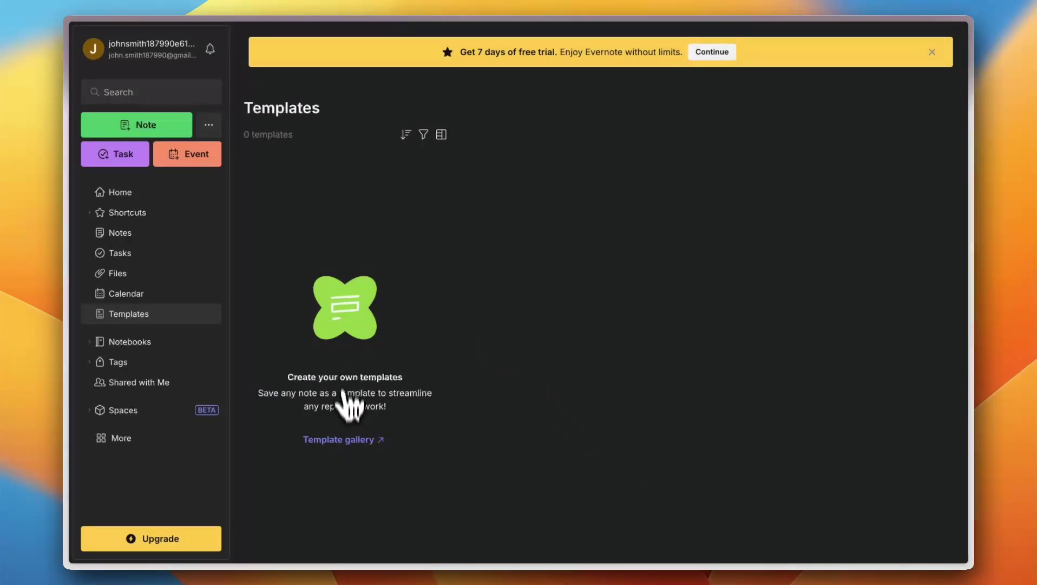
left_click(342, 440)
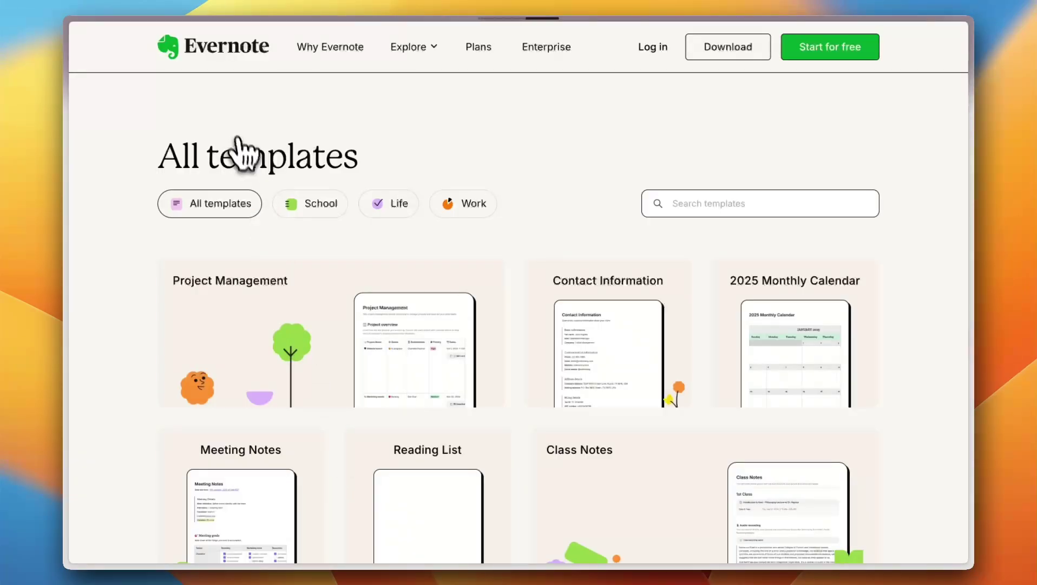
Step: Scroll down the template gallery to the Life section's 2025 Annual Calendar template
scroll(433, 149, "down", 4)
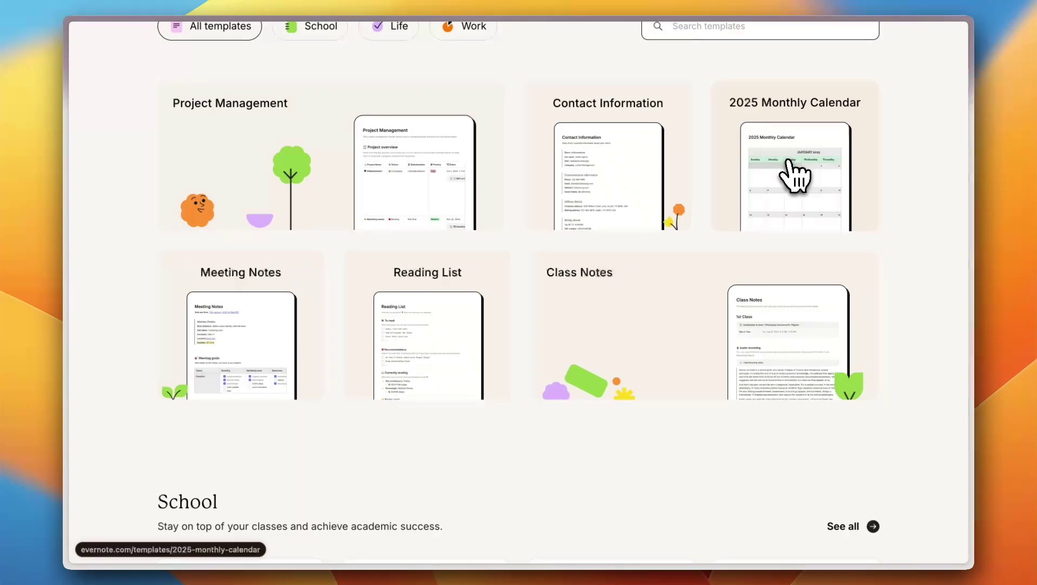
scroll(260, 324, "down", 5)
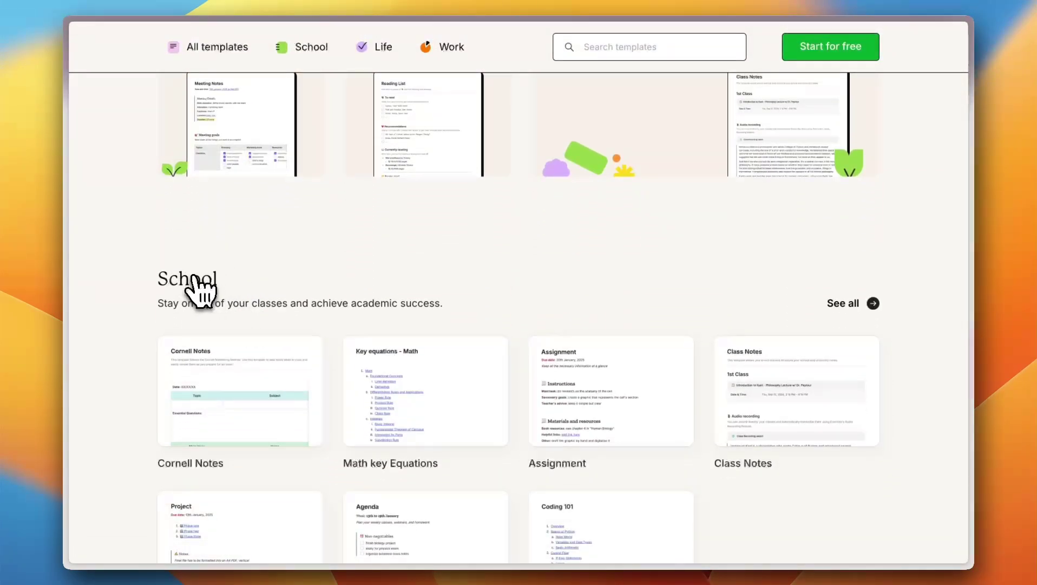
scroll(200, 292, "down", 1)
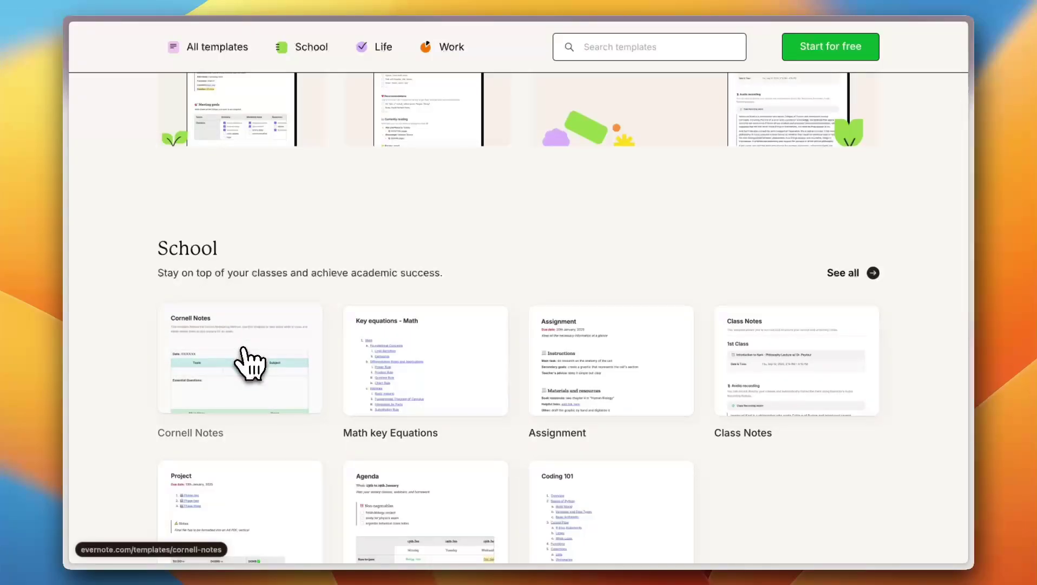
scroll(447, 376, "down", 8)
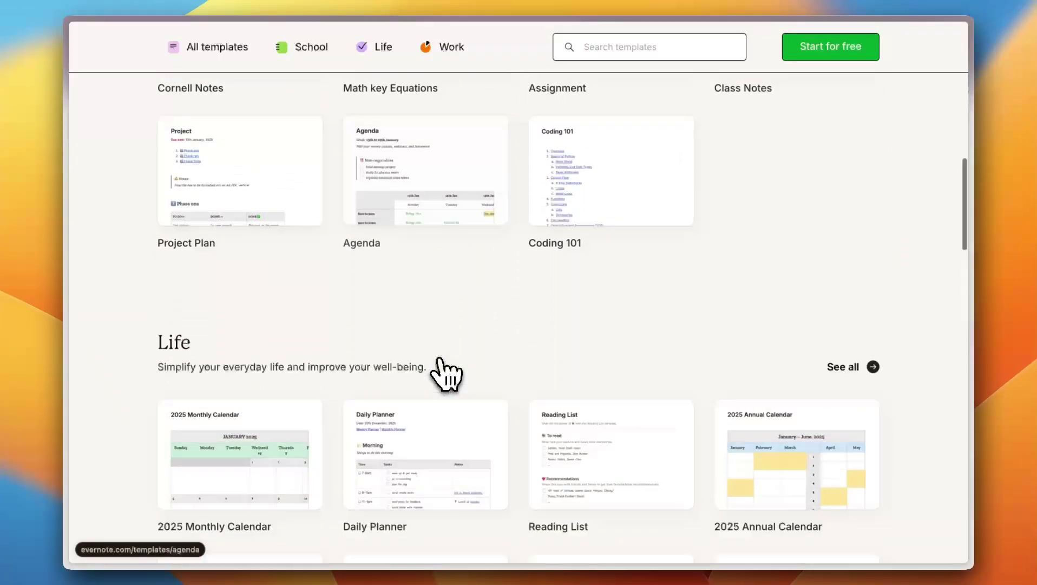
scroll(447, 375, "down", 13)
scroll(446, 376, "up", 14)
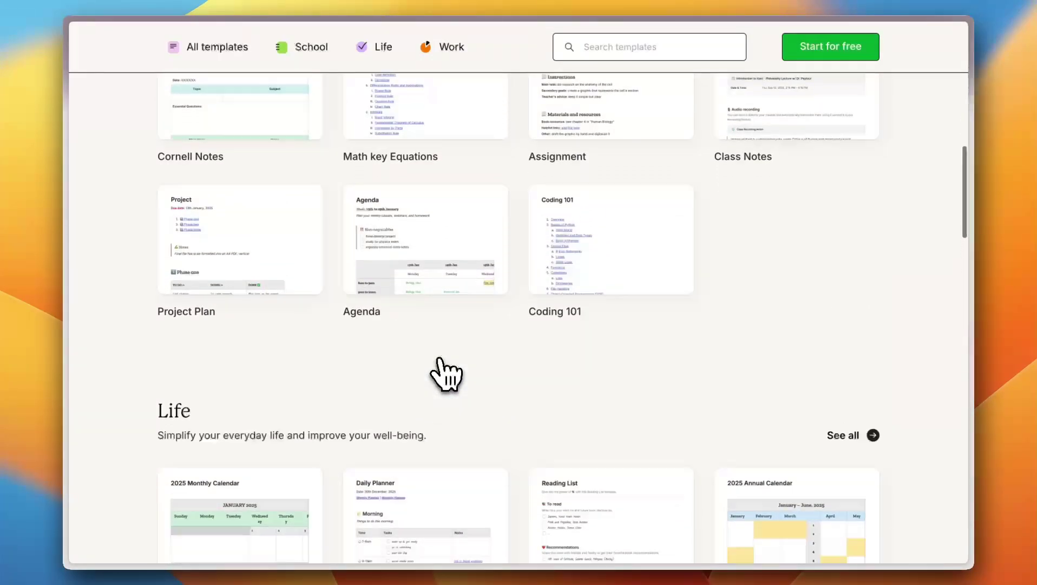
scroll(440, 359, "down", 8)
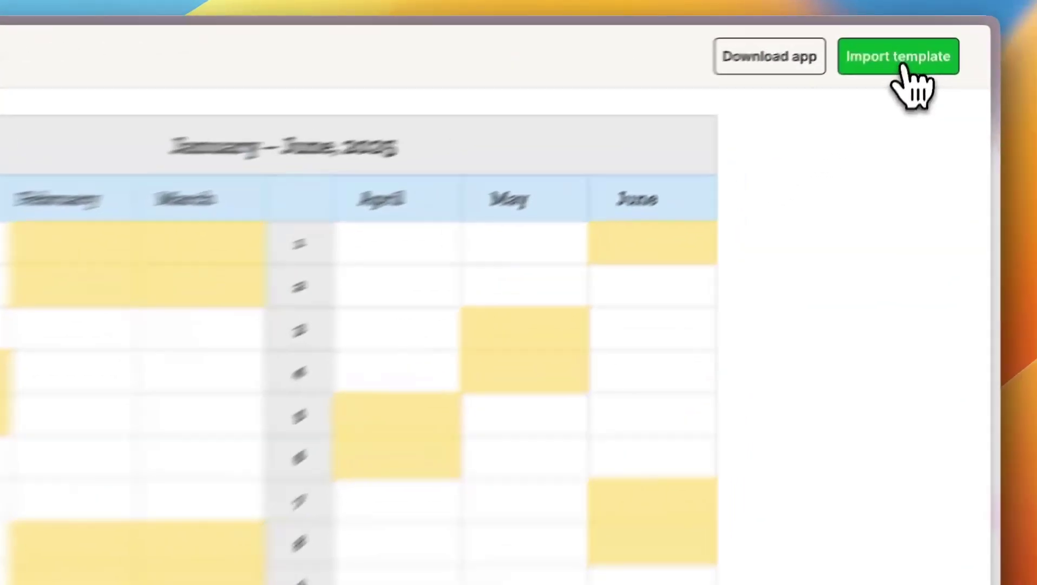
Step: Import the 2025 Annual Calendar template and create a note from it in my first notebook
left_click(902, 46)
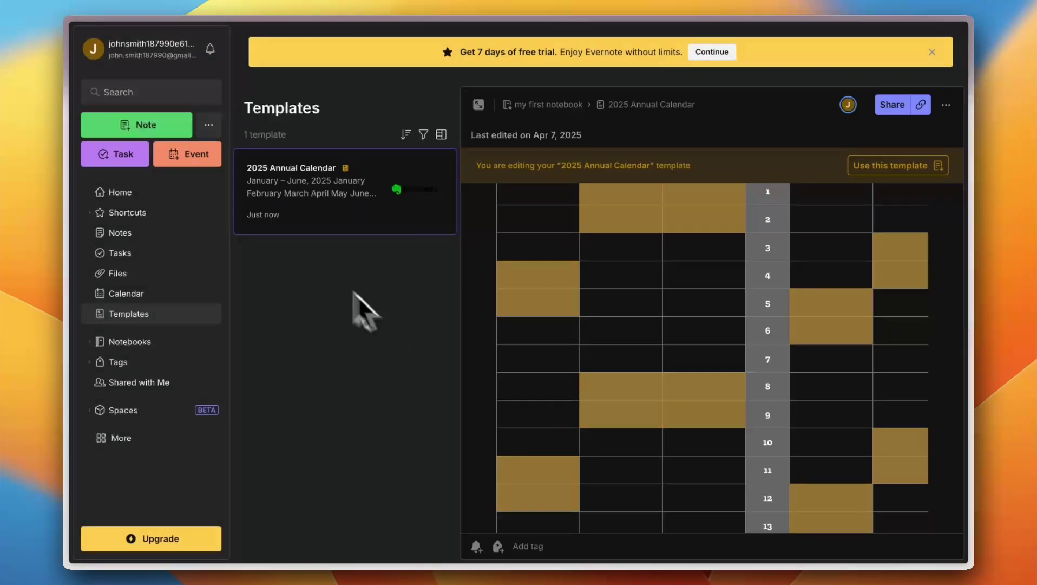
scroll(655, 266, "up", 5)
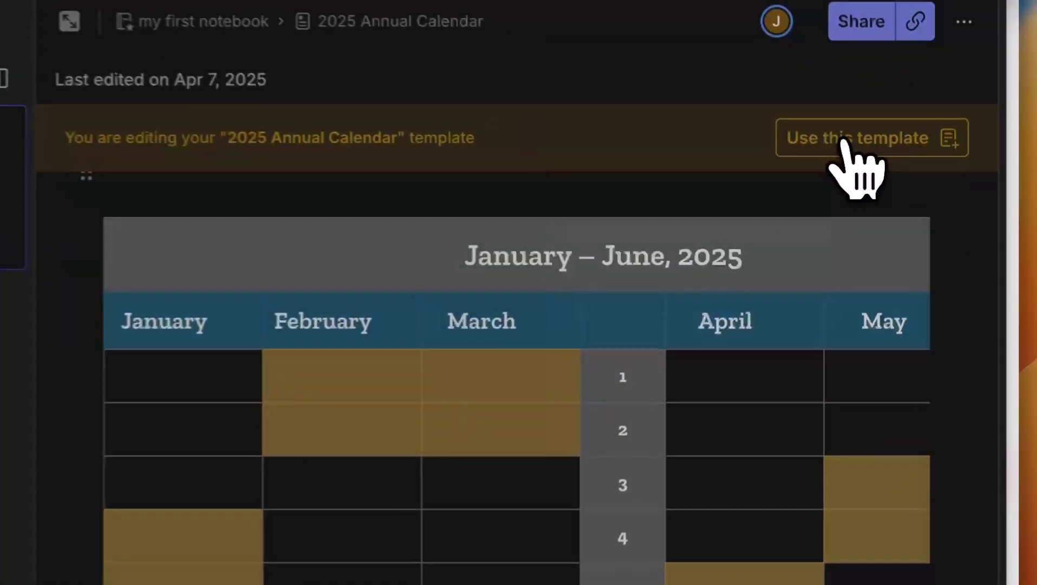
left_click(877, 166)
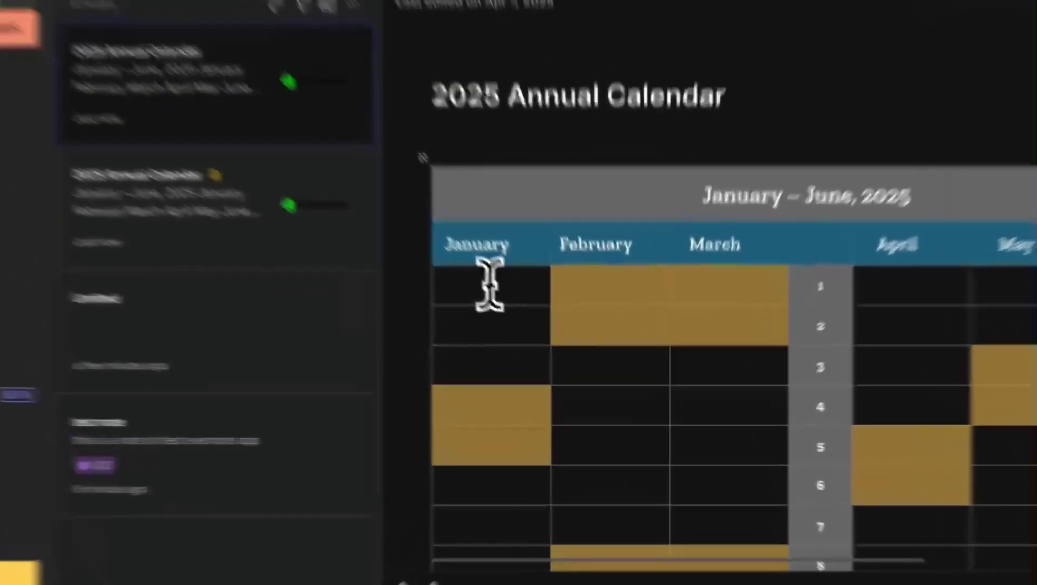
left_click(536, 331)
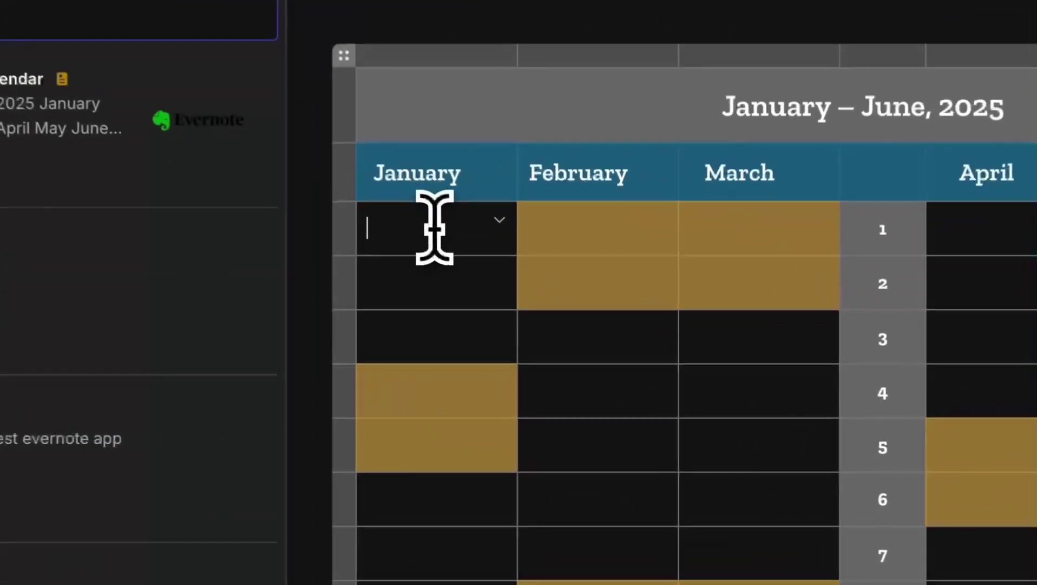
left_click(548, 361)
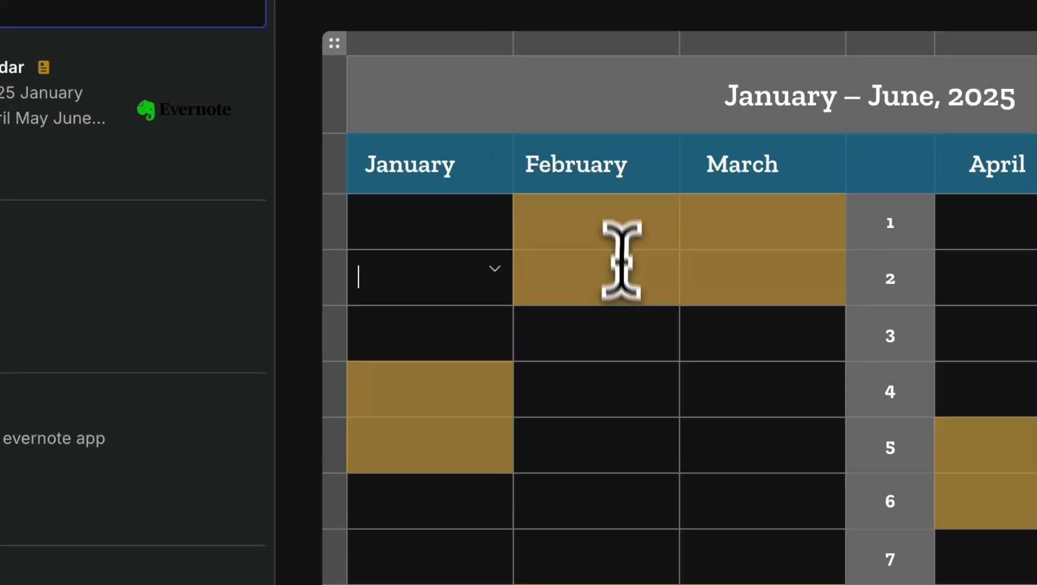
left_click(620, 317)
left_click(637, 403)
scroll(638, 415, "down", 15)
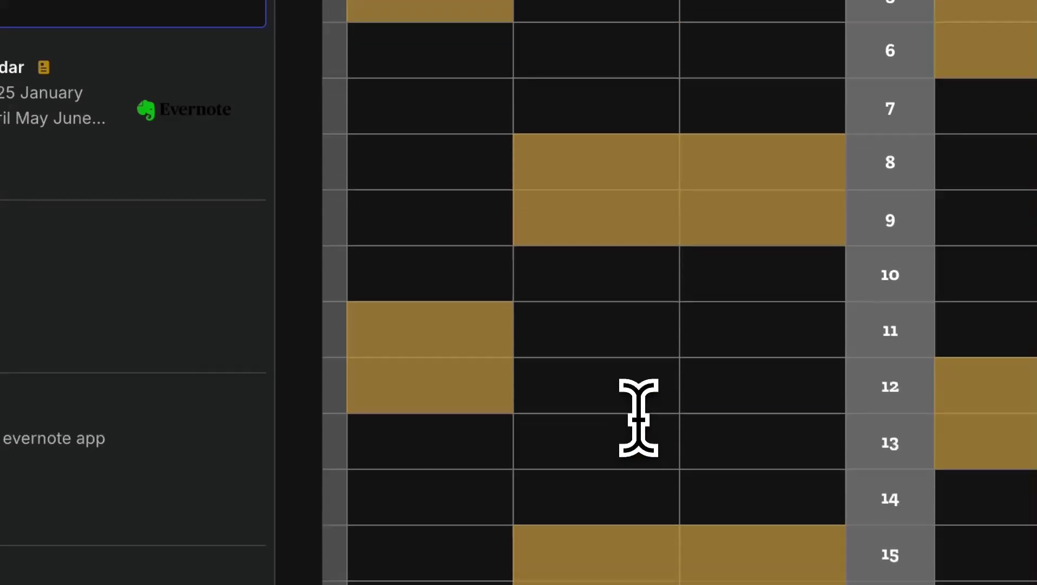
scroll(637, 415, "down", 2)
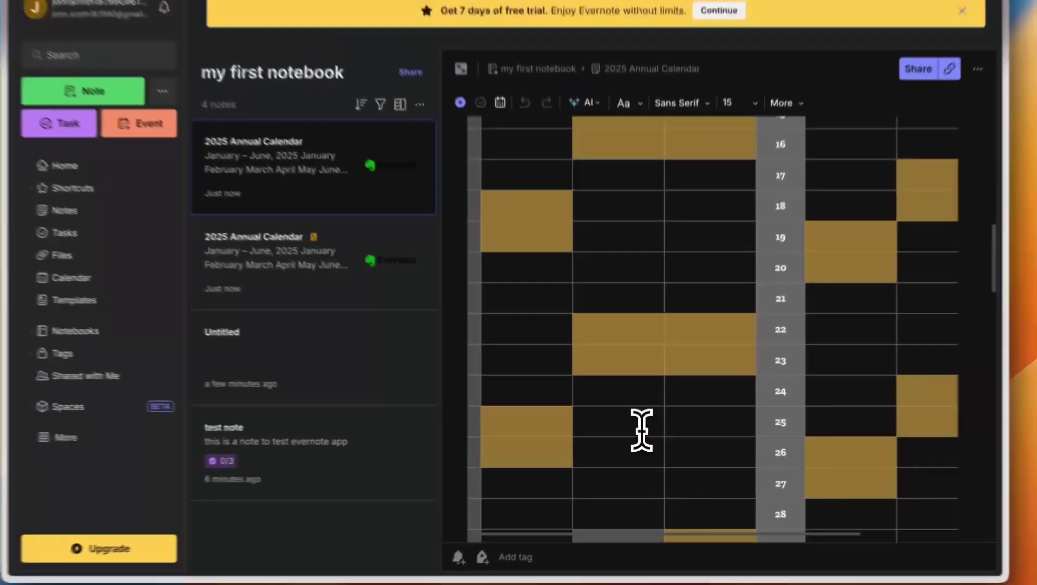